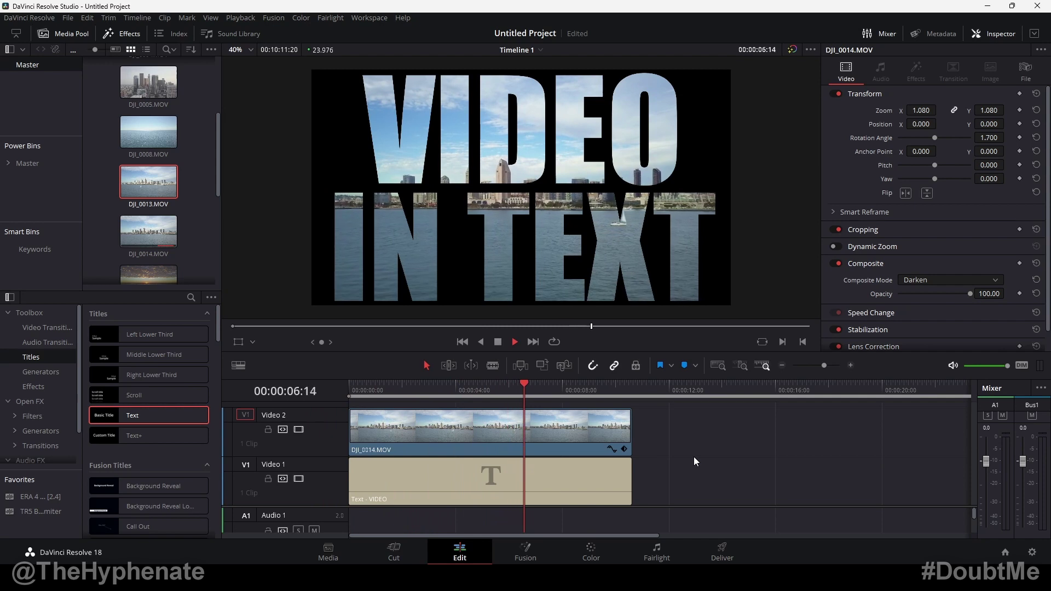
Stop playback and select the example title and skyline clips to shift them later on the timeline.
key("Home")
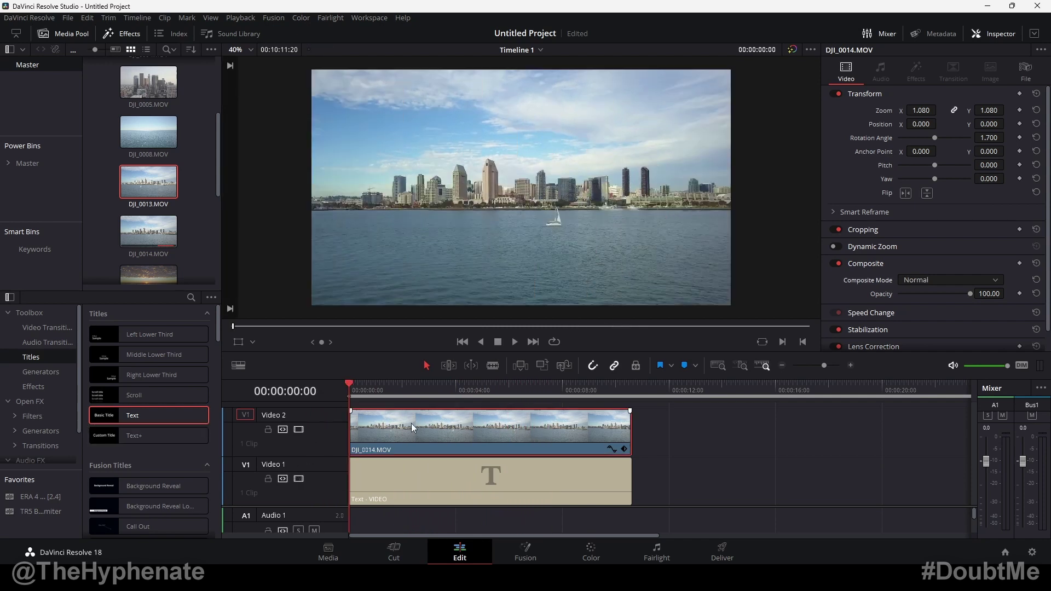
left_click(299, 429)
left_click(457, 484)
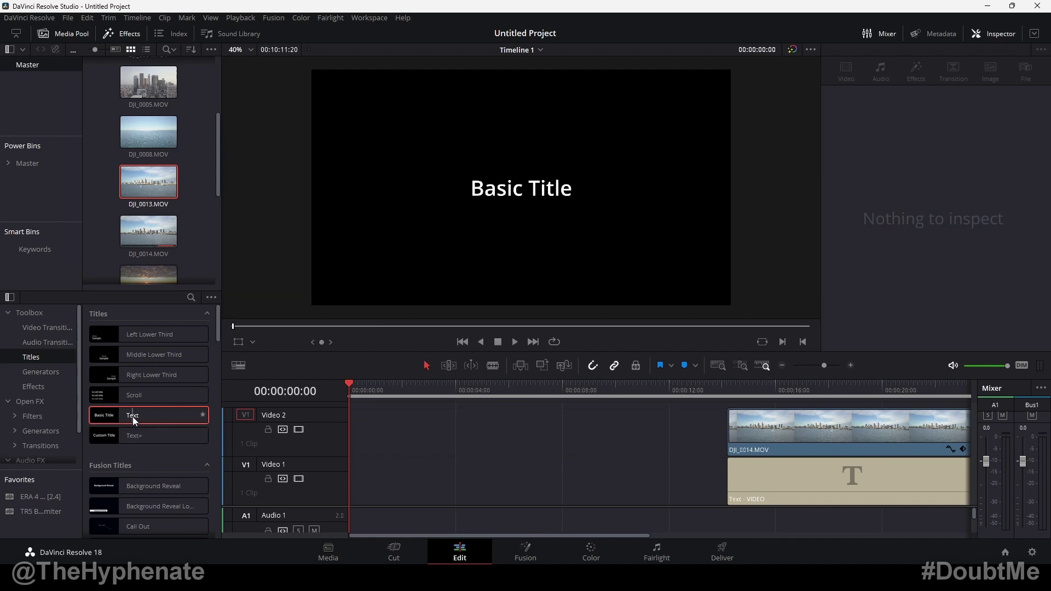
Add a Text title at the start of Video 1 reading VIDEO / IN TEXT on two lines.
left_click_drag(134, 415, 350, 469)
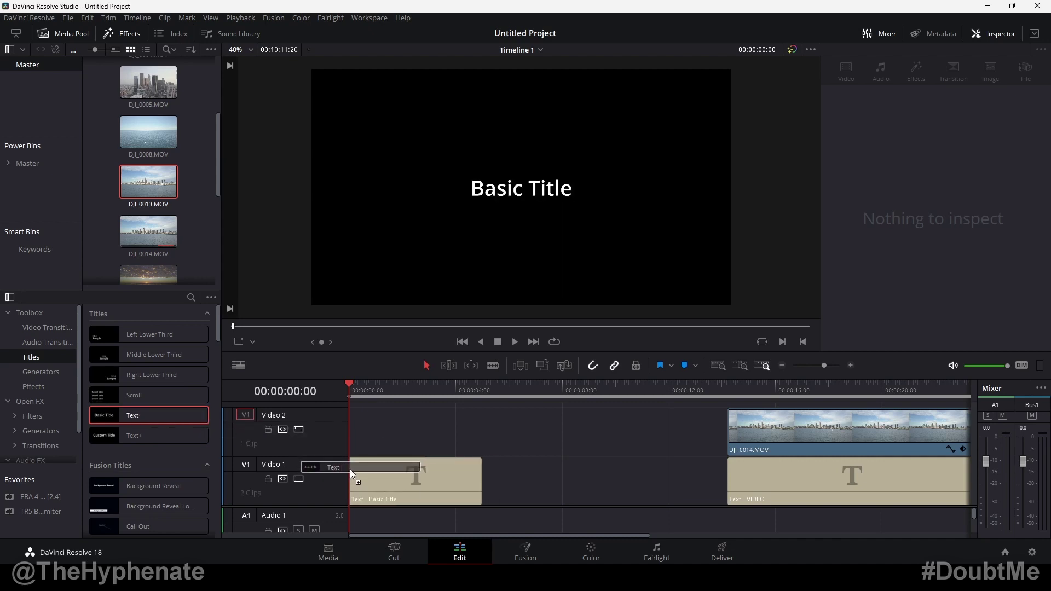
left_click_drag(350, 468, 351, 469)
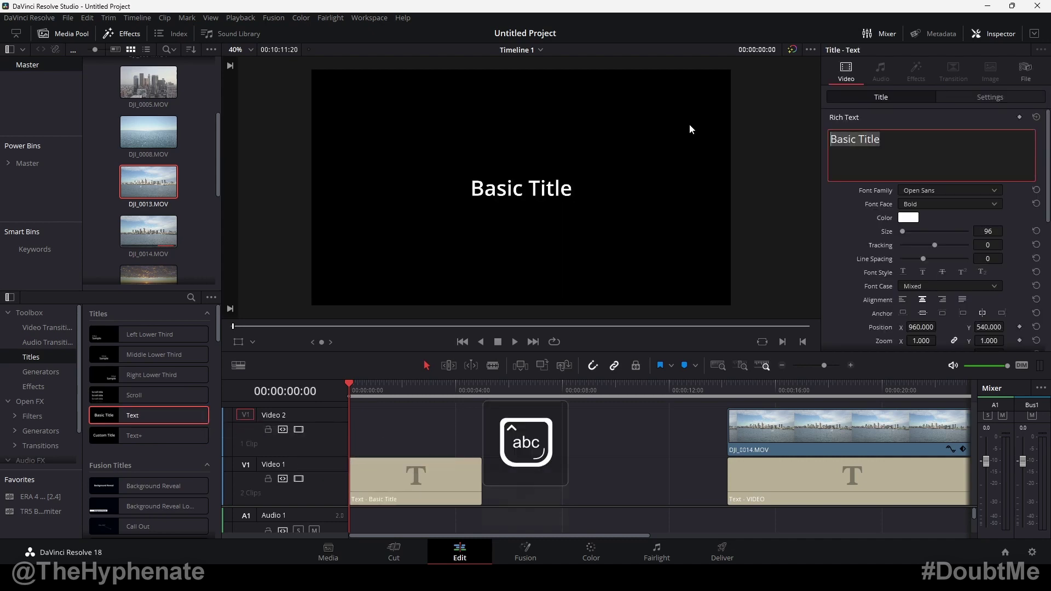
key("BackSpace")
type("VIDEO")
key("Return")
type("IN")
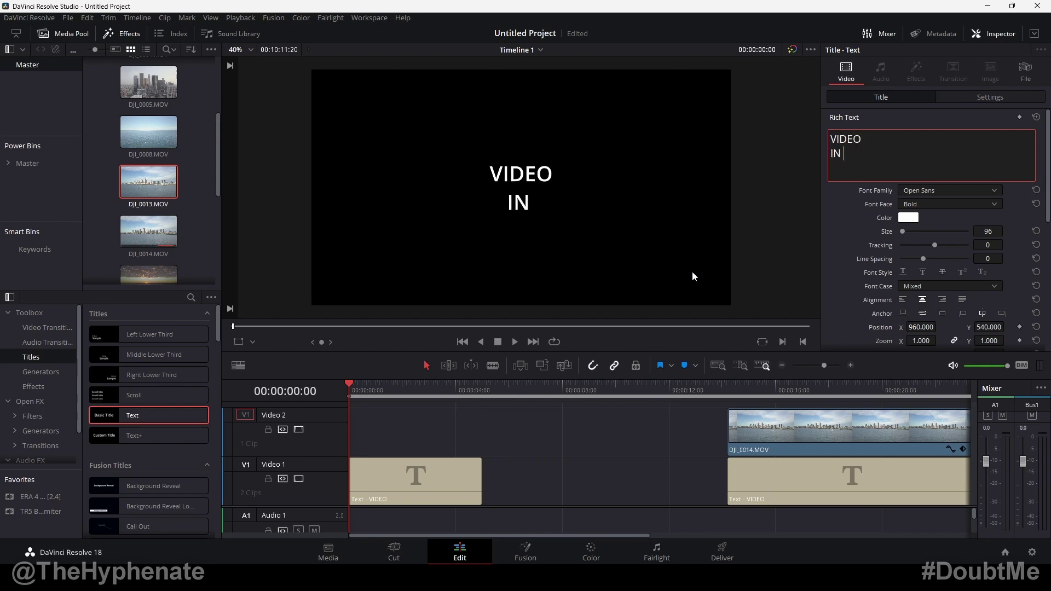
type(" TEXT")
Set the title font to Impact and enlarge it to about size 510, nearly filling the frame.
left_click(910, 191)
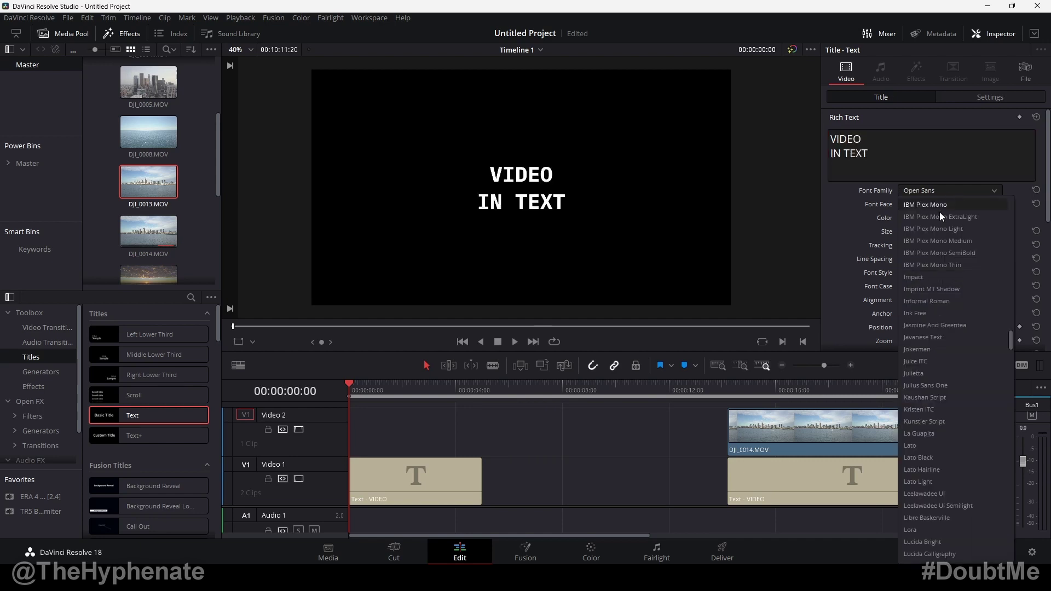
left_click(926, 280)
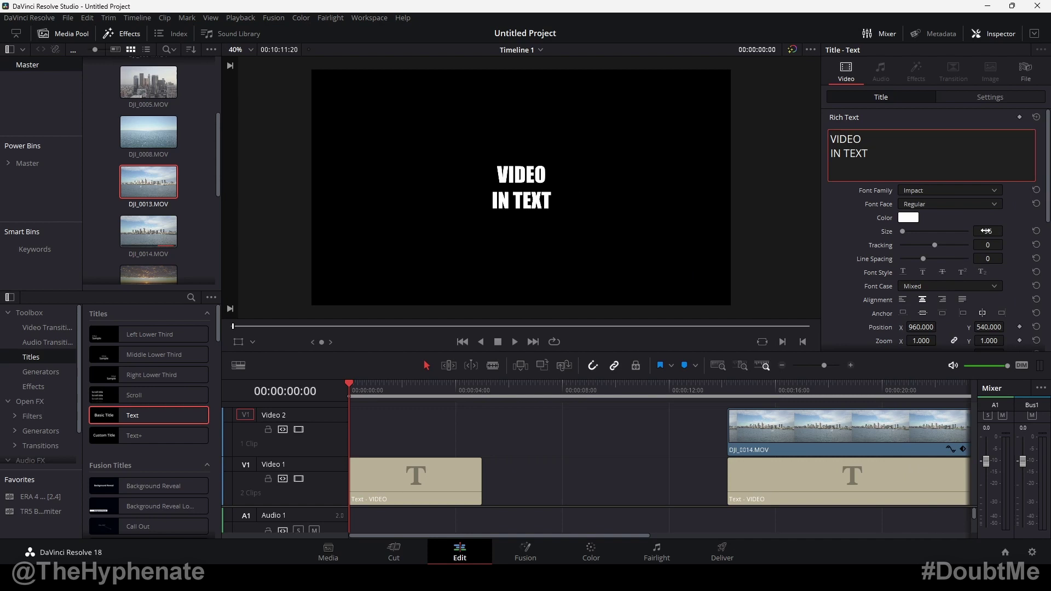
left_click_drag(986, 231, 1018, 230)
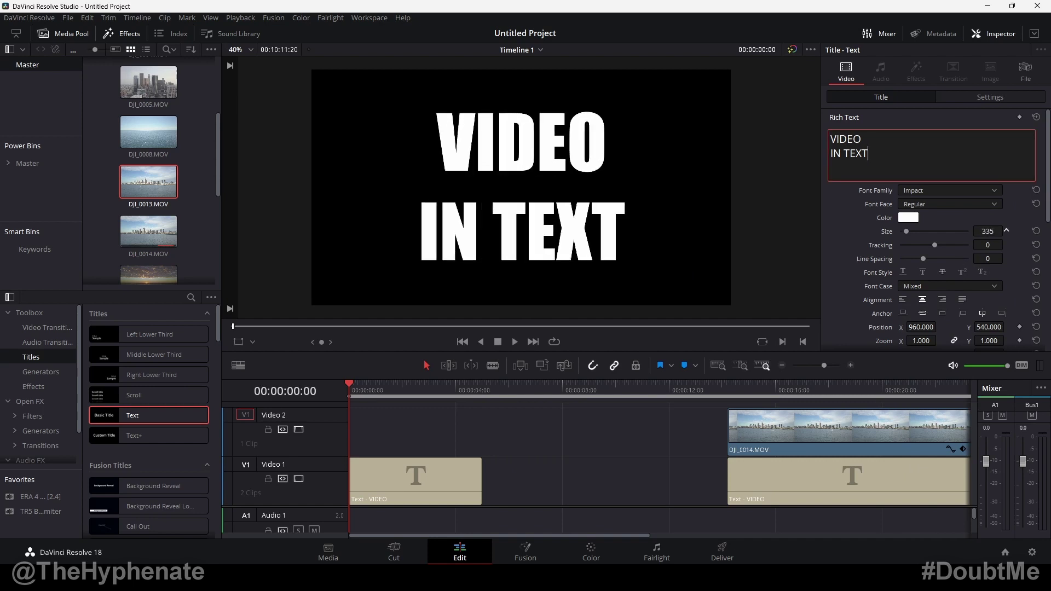
mouse_move(987, 230)
left_mouse_down()
mouse_move(1026, 231)
mouse_move(994, 231)
left_mouse_up()
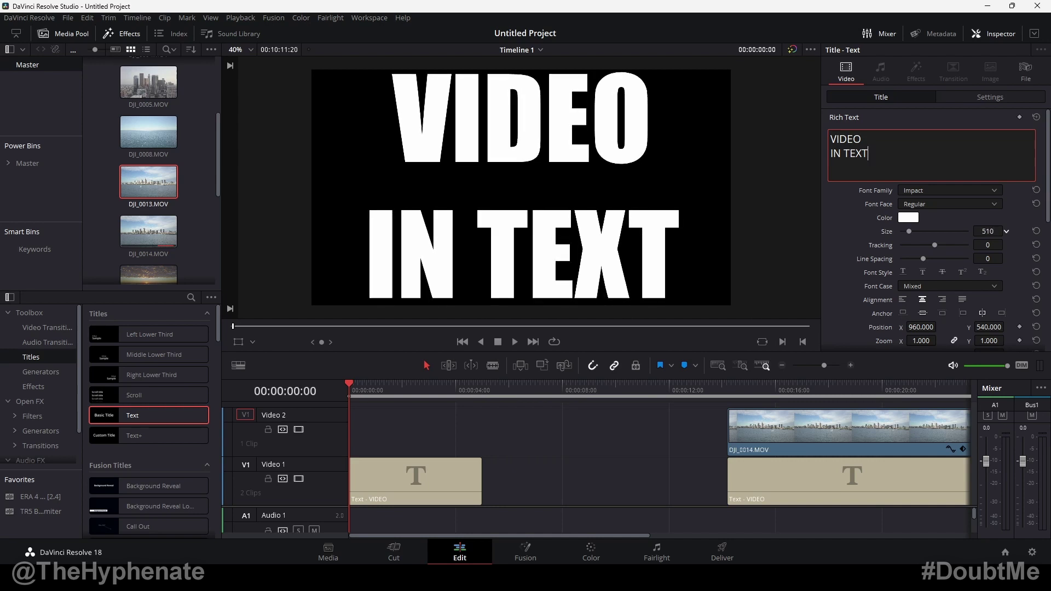
left_click(461, 179)
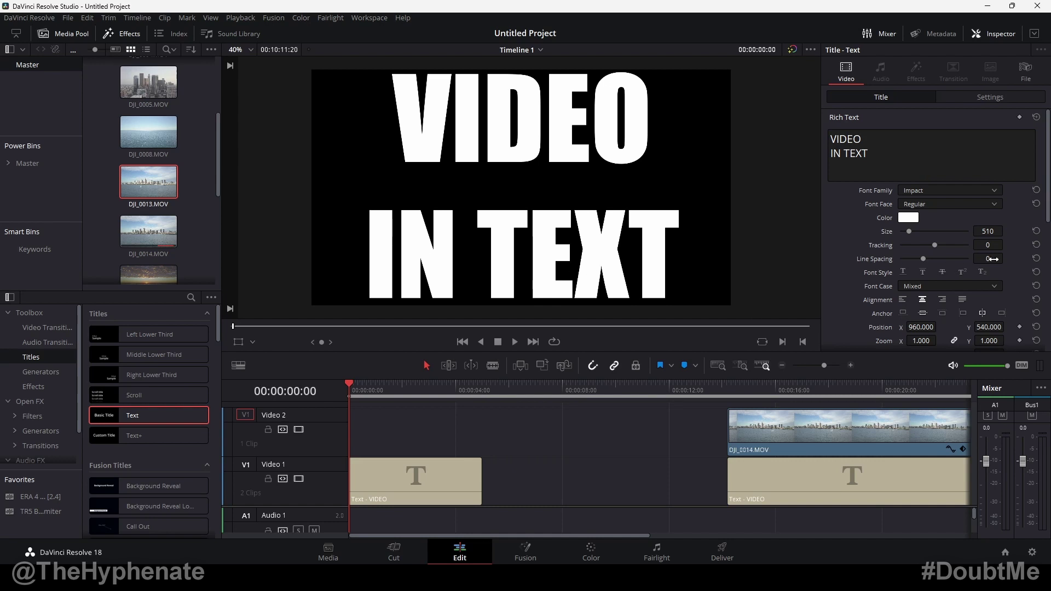
Tighten the title's line spacing to about -190, keep the colour white, and move DJI_0014.MOV to the start of Video 2.
mouse_move(992, 258)
left_mouse_down()
mouse_move(927, 259)
mouse_move(973, 258)
mouse_move(1027, 230)
left_mouse_up()
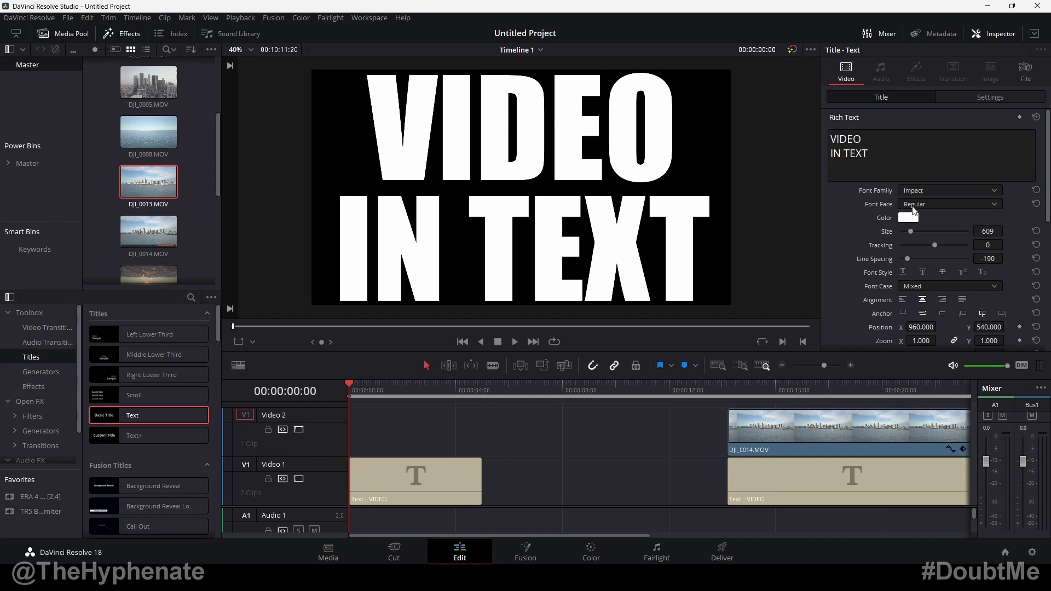
left_click(904, 220)
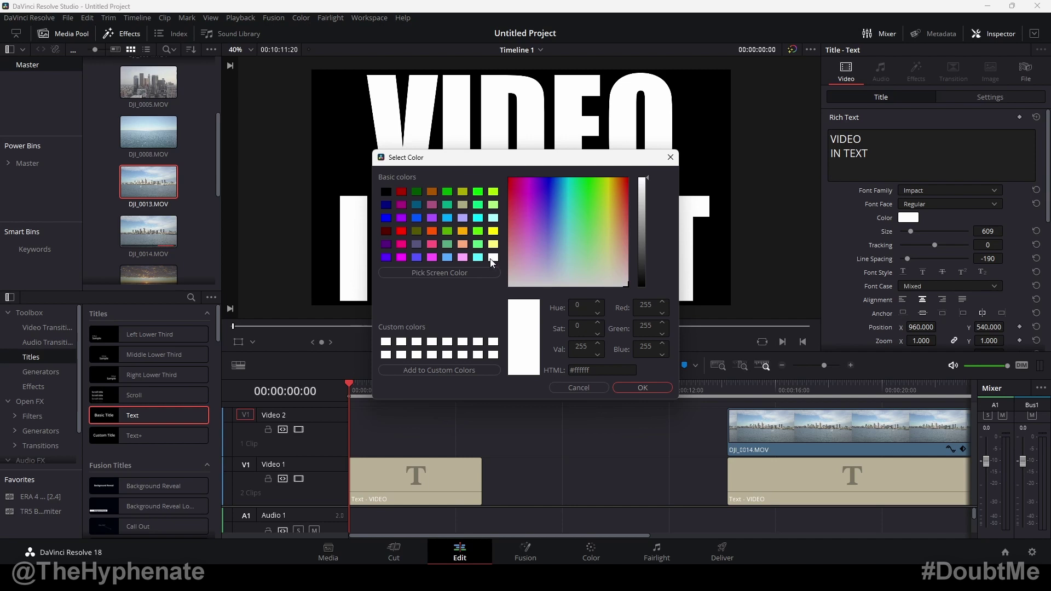
left_click(647, 387)
left_click_drag(734, 427, 356, 427)
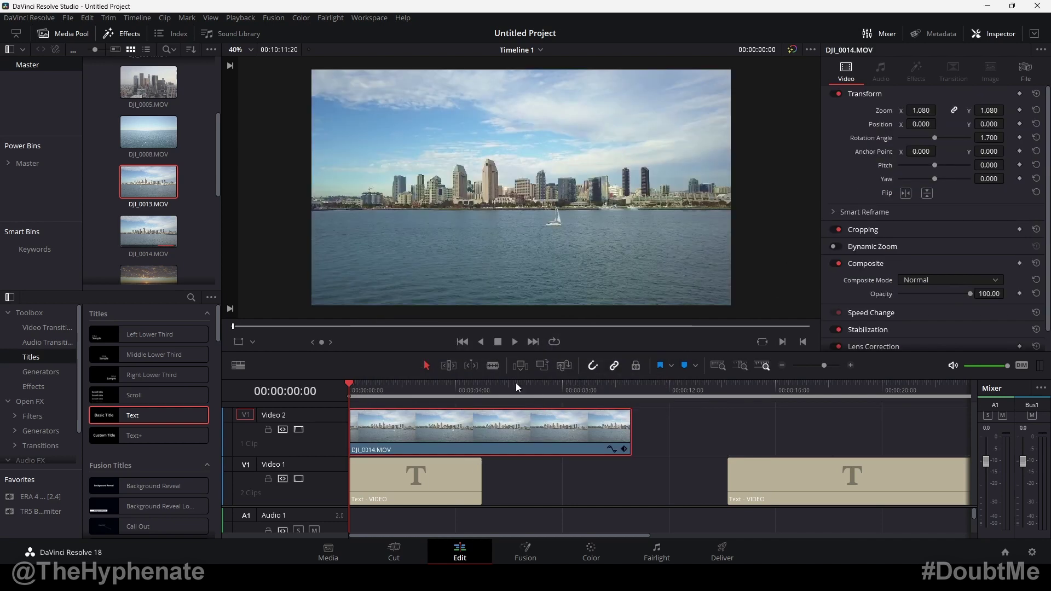
Extend the title clip's right edge so it ends with the skyline clip on Video 2.
left_click(448, 488)
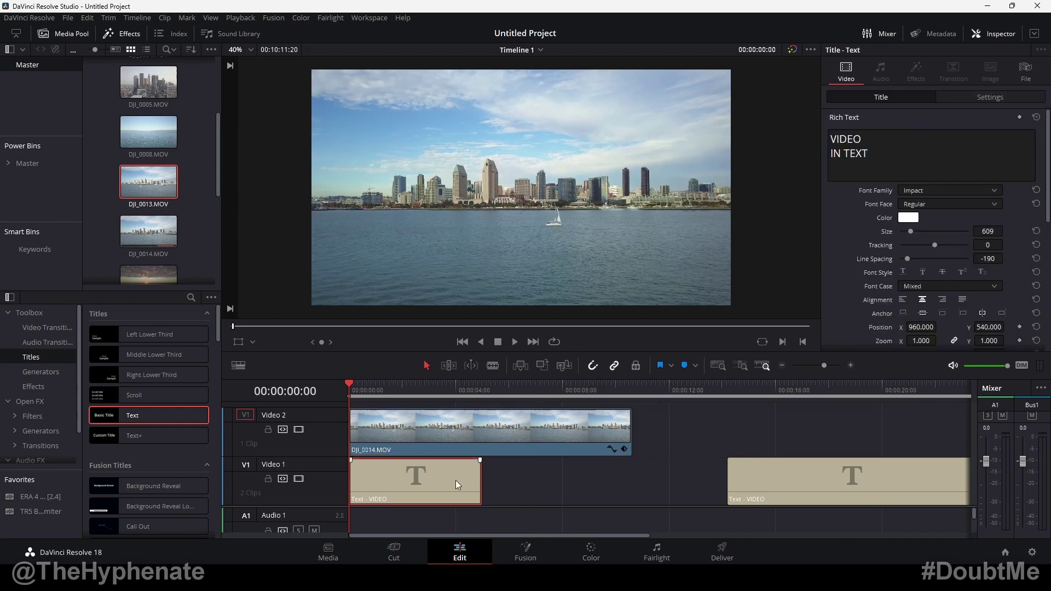
left_click_drag(475, 485, 514, 484)
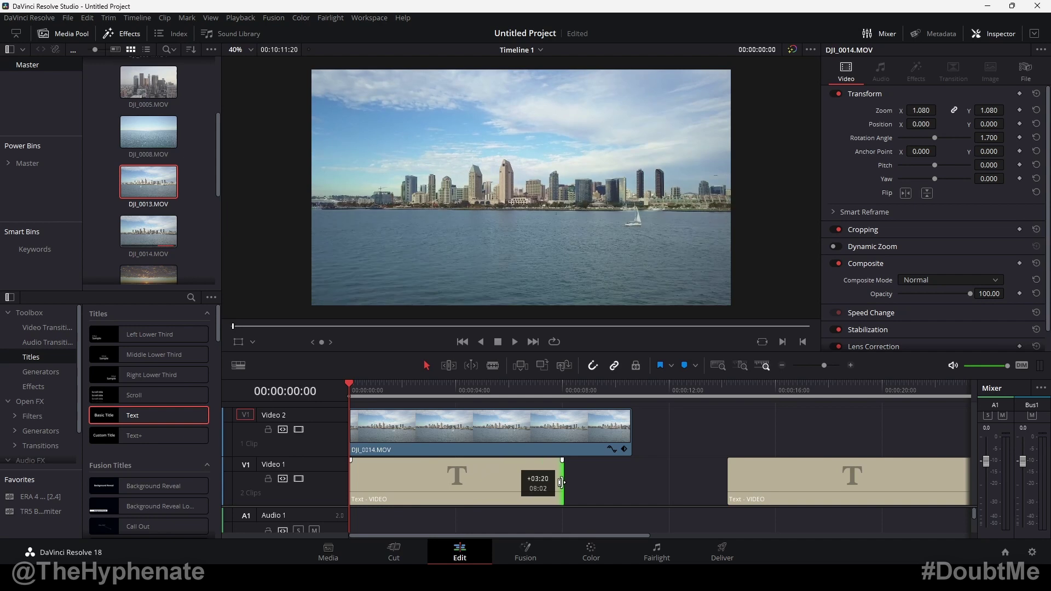
left_click_drag(515, 484, 631, 485)
left_click(602, 451)
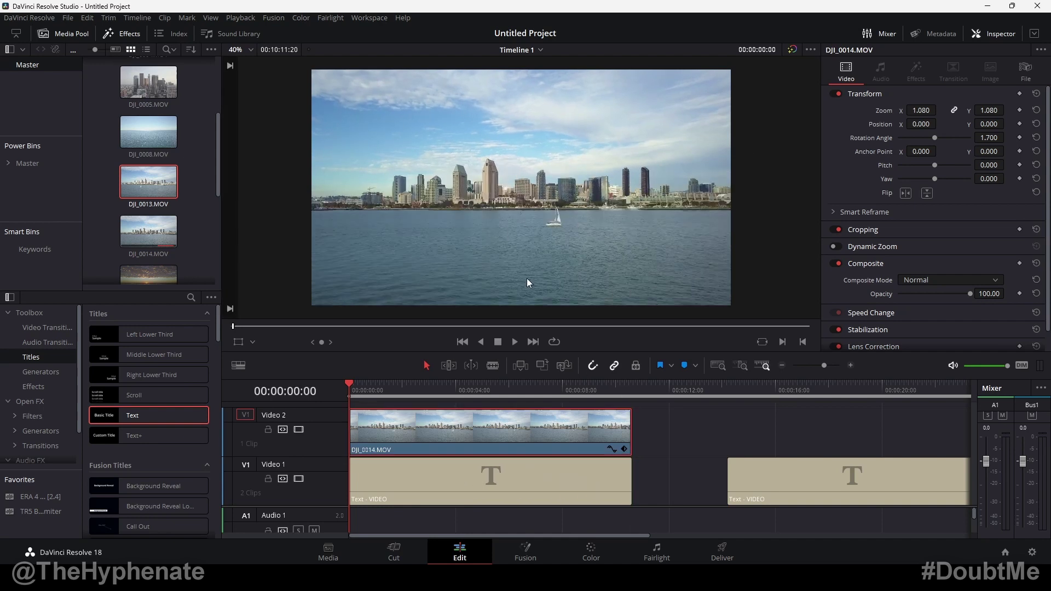
Toggle the Inspector off and back on to show the skyline clip's properties.
mouse_move(491, 429)
left_click(992, 34)
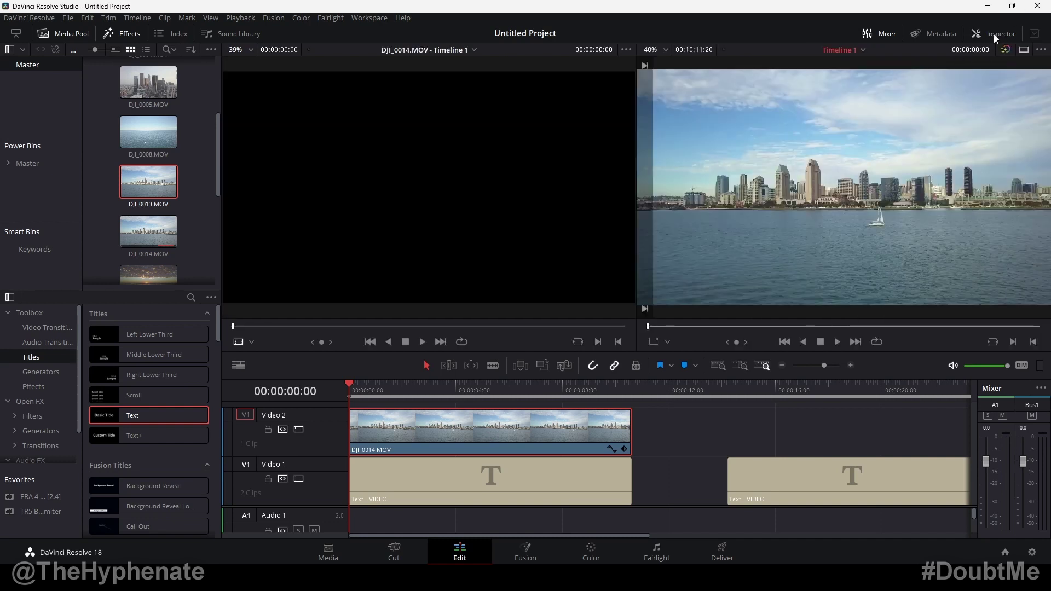
left_click(994, 34)
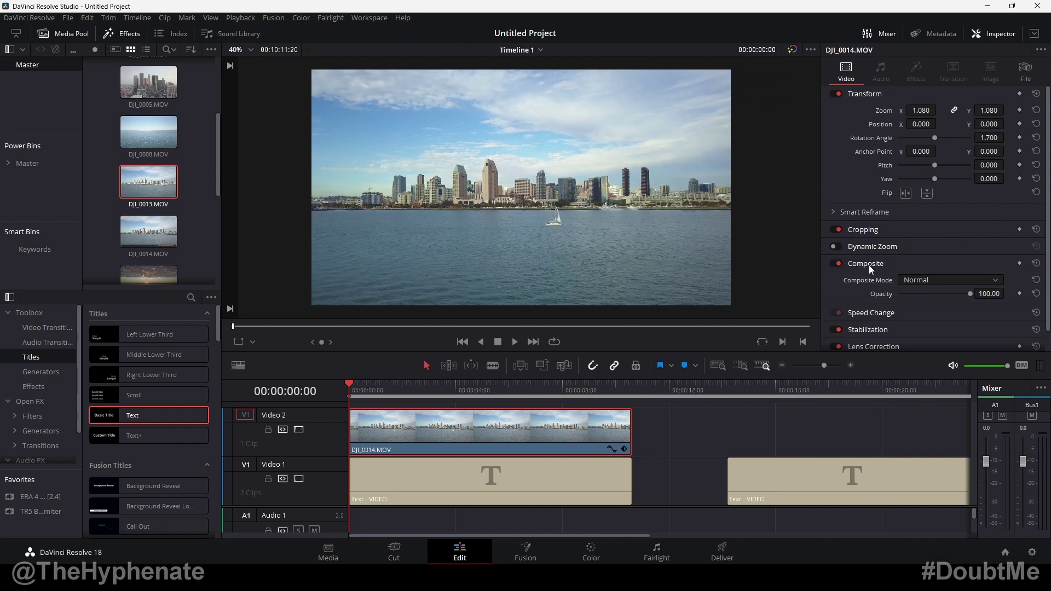
Set the skyline clip's Composite Mode to Darken so footage shows only inside the letters.
left_click(927, 282)
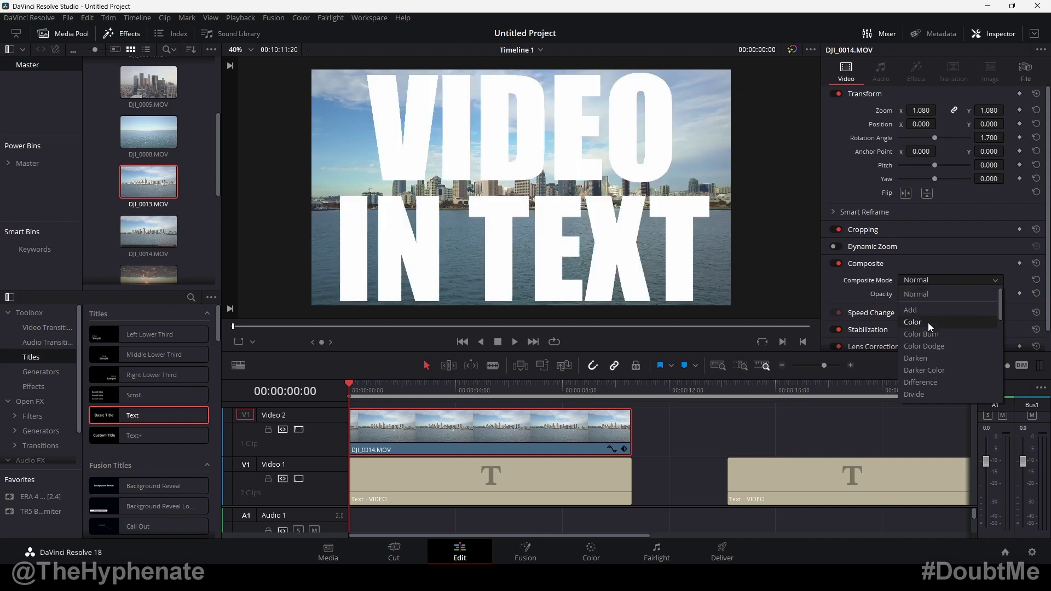
left_click(920, 359)
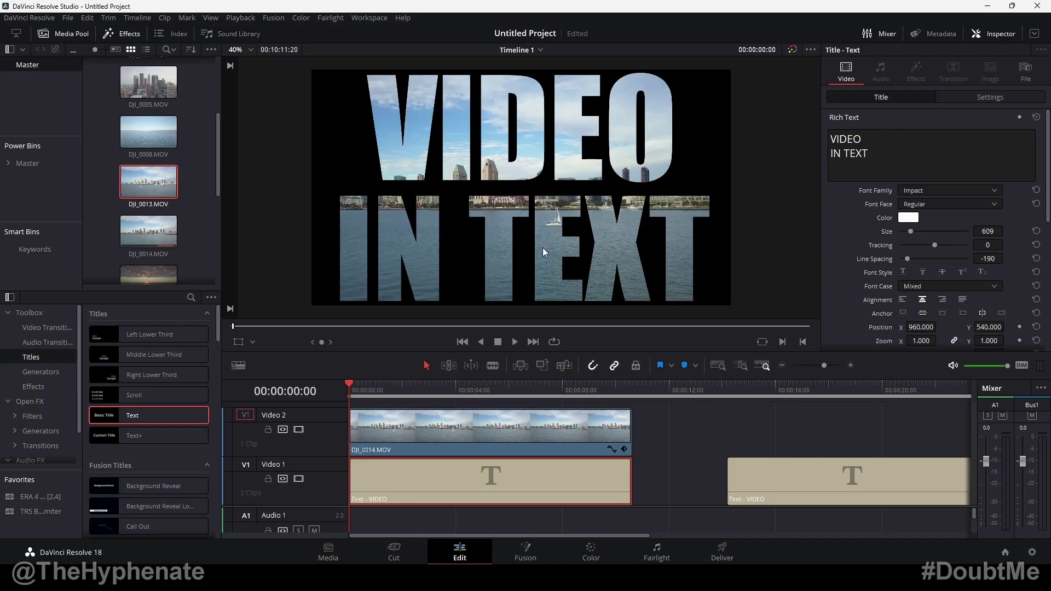
left_click(620, 437)
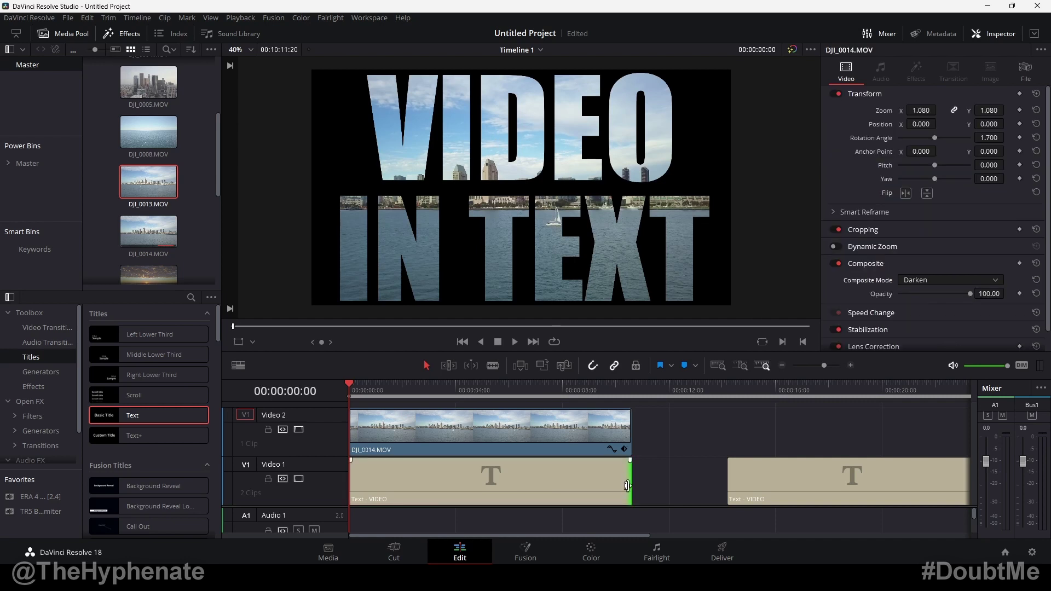
Shorten the first title clip to about 3 seconds and play back the footage-filled title.
left_click_drag(629, 484, 428, 484)
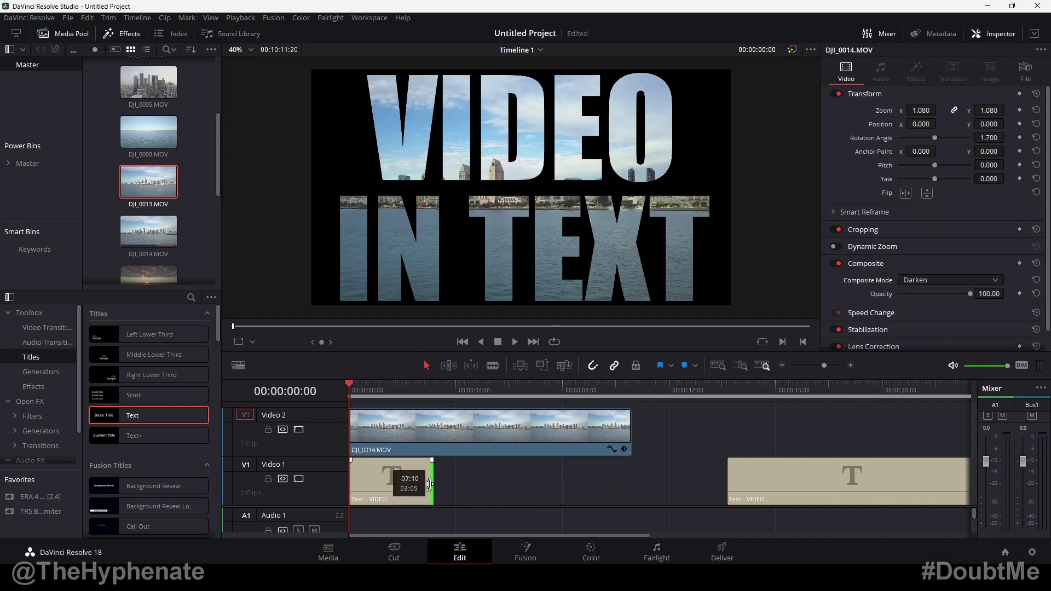
key("space")
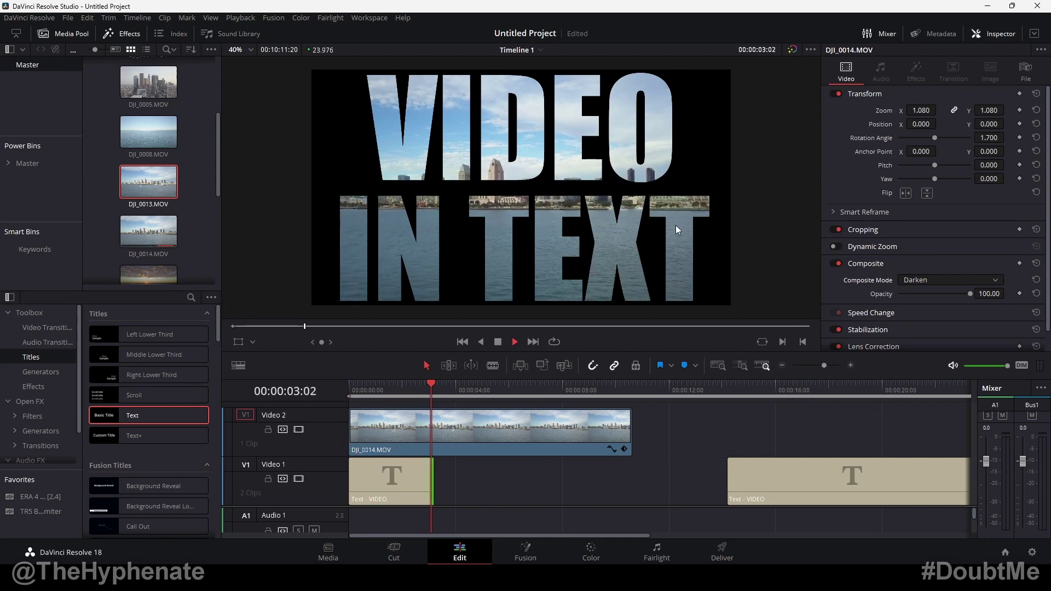
key("space")
key("Home")
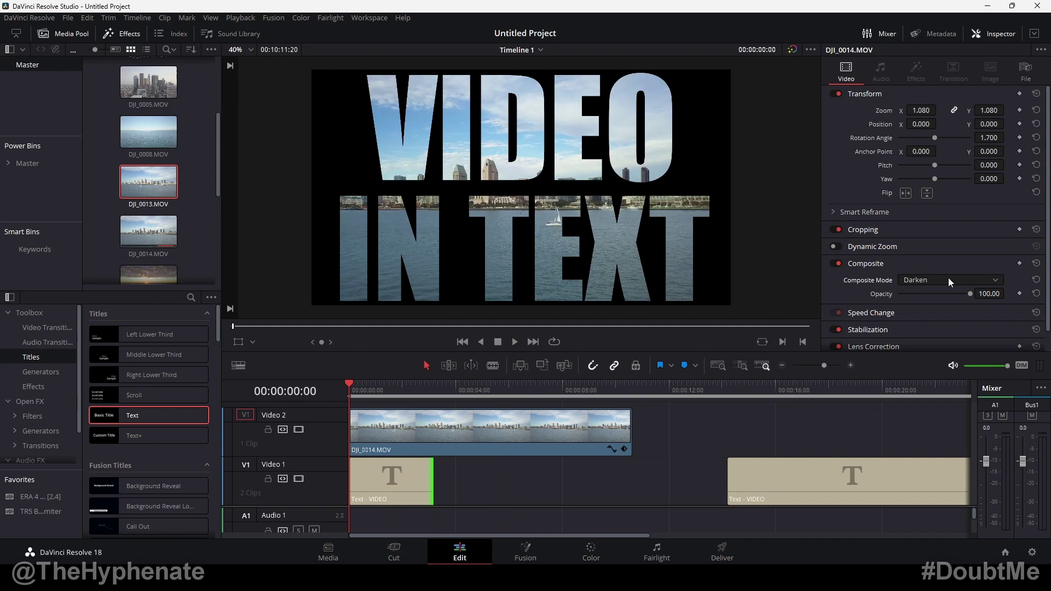
left_click(435, 388)
Split the skyline clip on Video 2 at the title's end with Ctrl+B.
left_click(427, 436)
key("ctrl+equal")
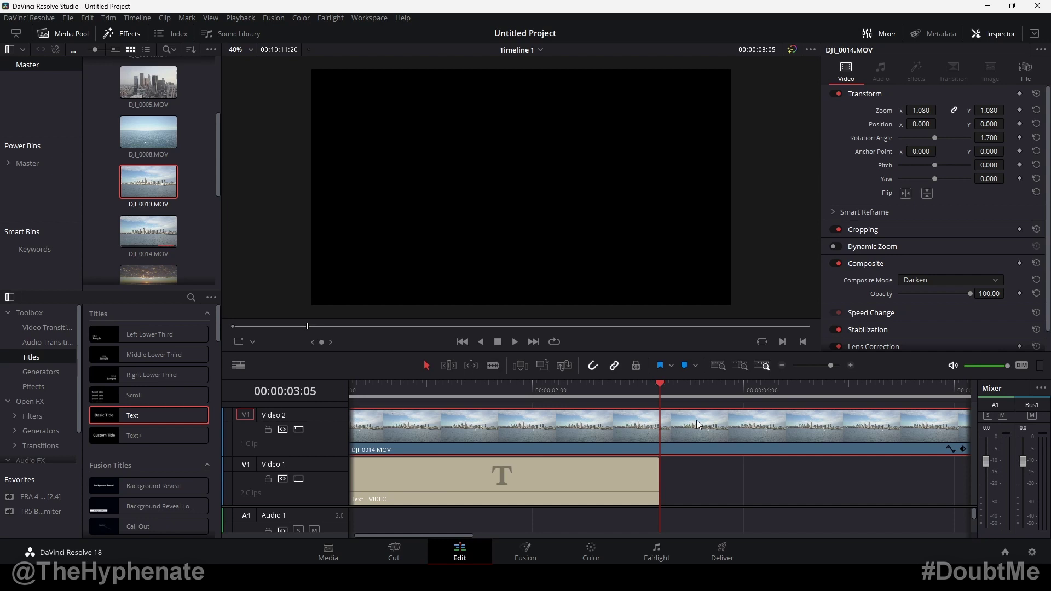
key("ctrl+b")
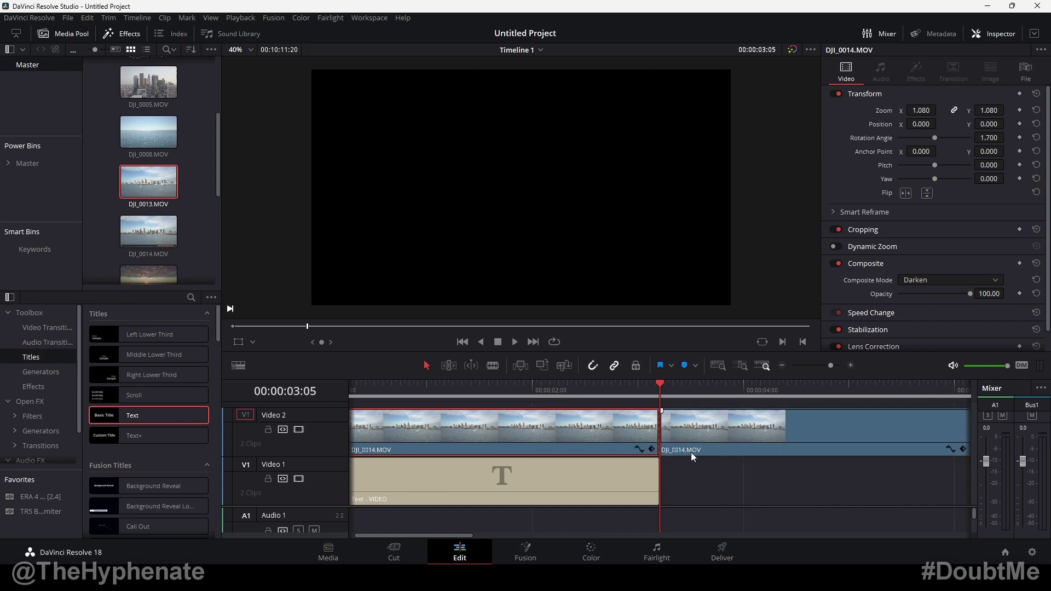
key("ctrl+minus")
Set the later skyline piece back to Normal composite mode and preview the result.
left_click(484, 449)
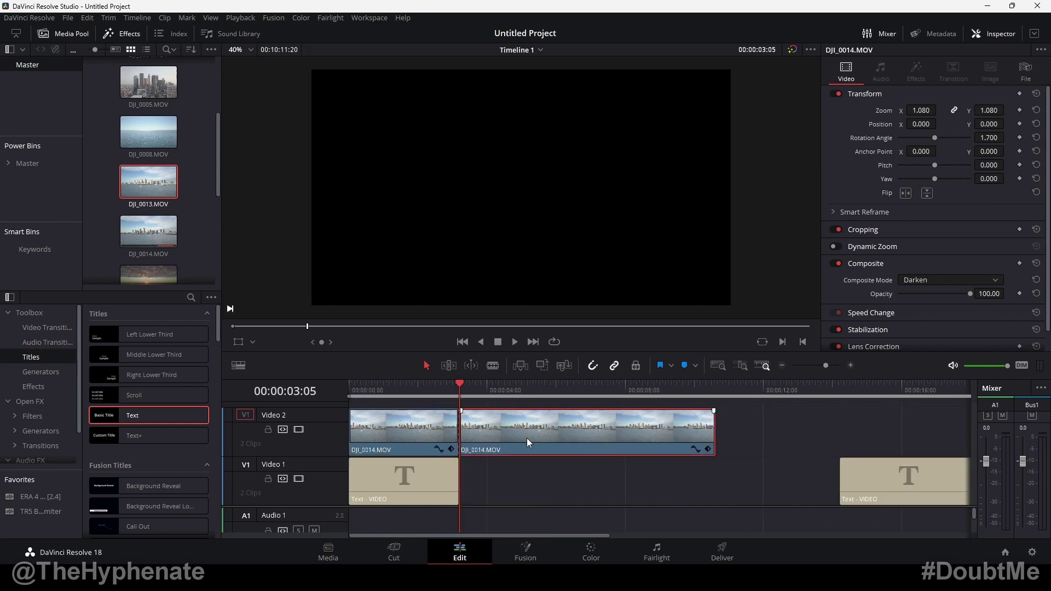
left_click(931, 283)
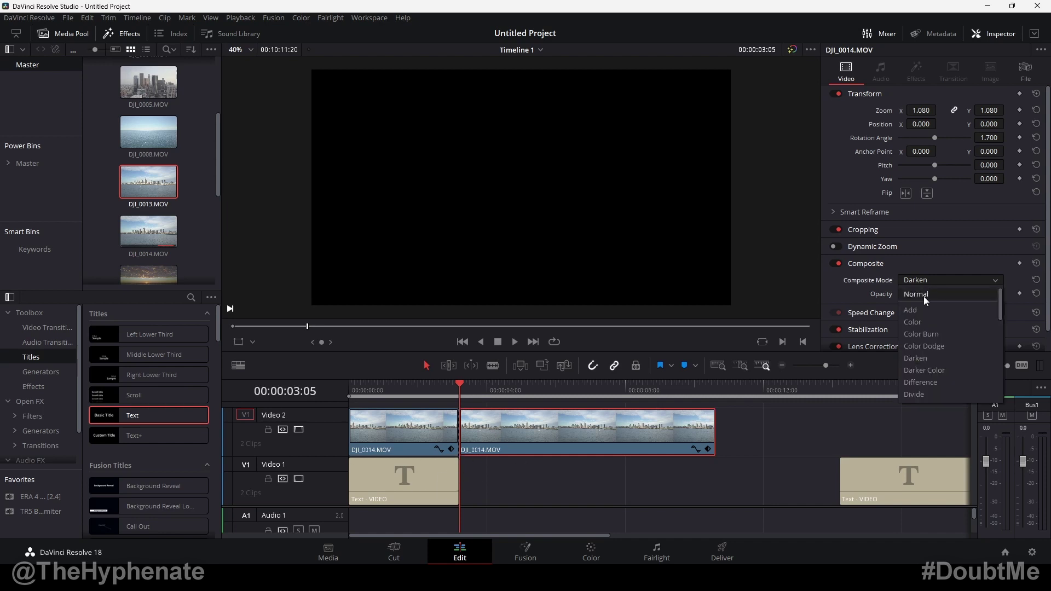
left_click(923, 297)
left_click(395, 387)
key("space")
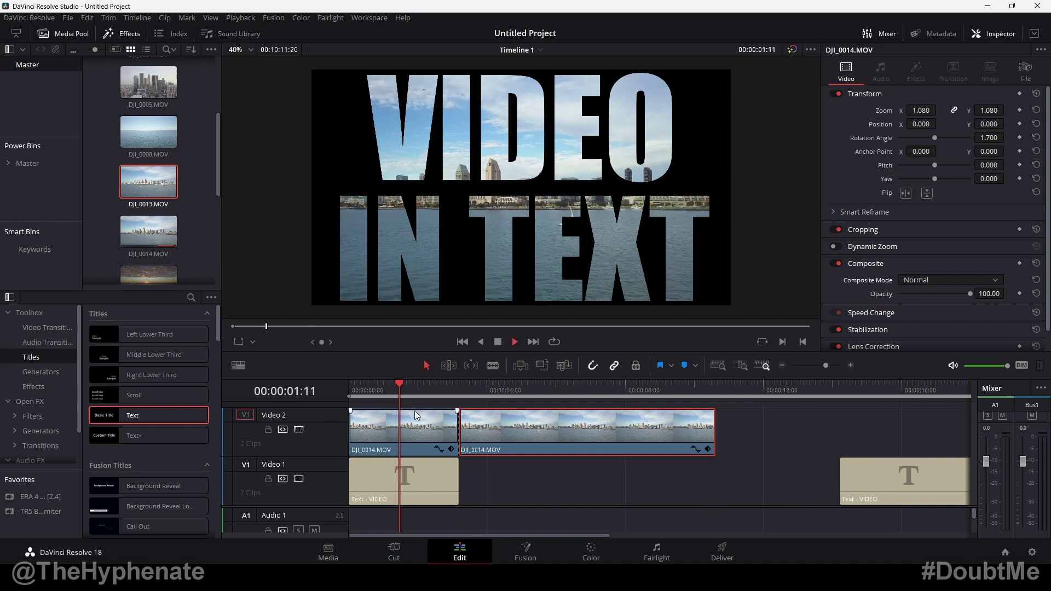
mouse_move(586, 427)
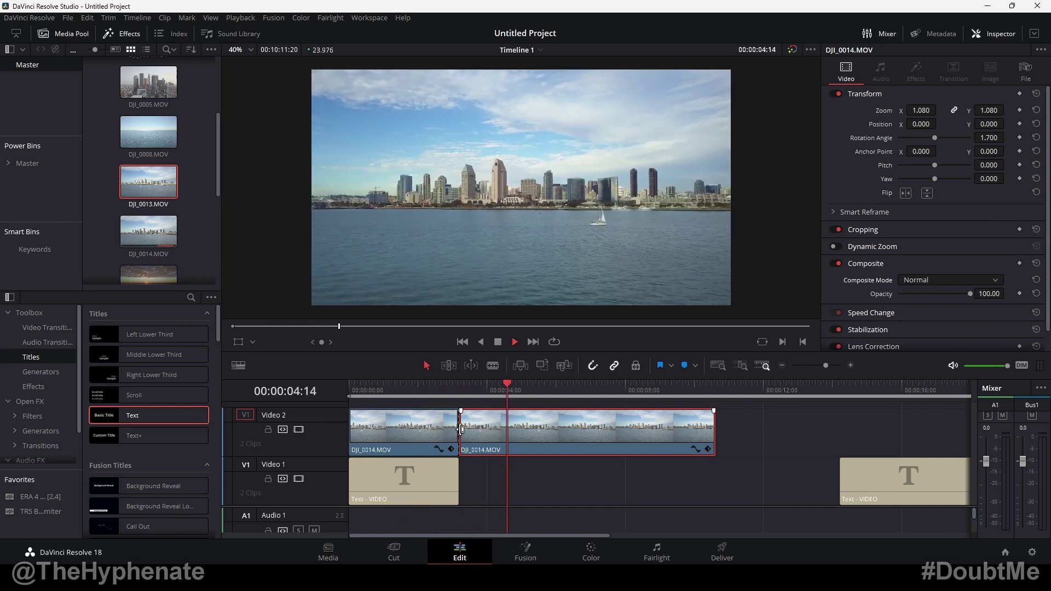
key("space")
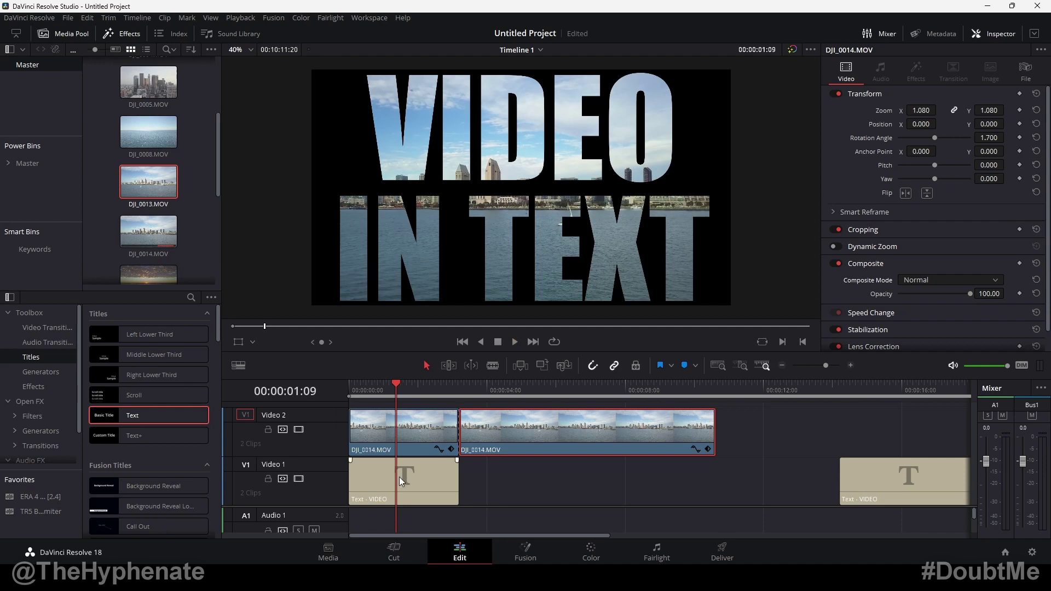
key("shift+v")
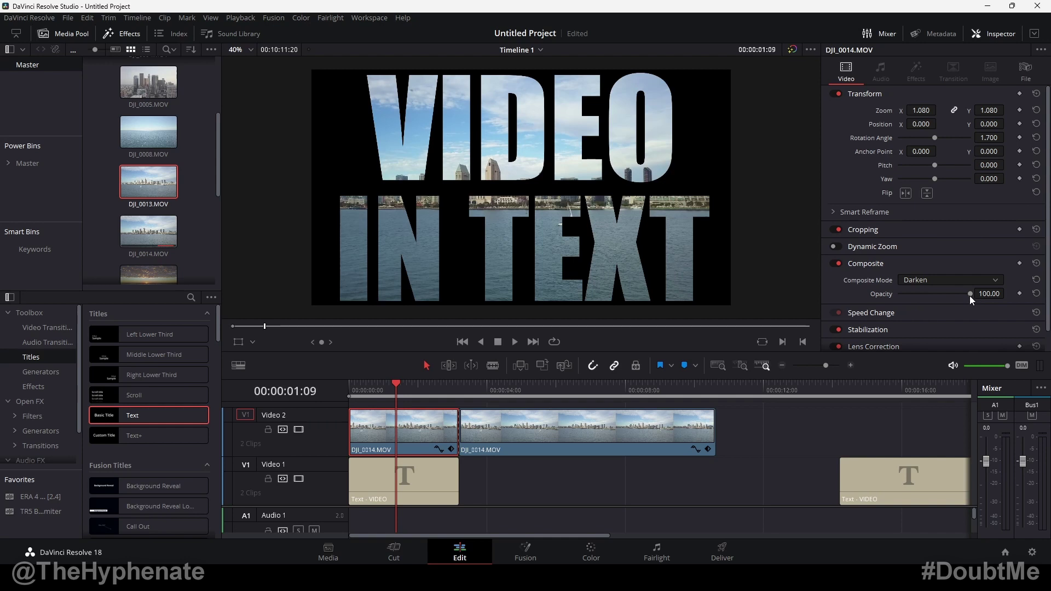
left_click_drag(970, 296, 889, 295)
double_click(889, 295)
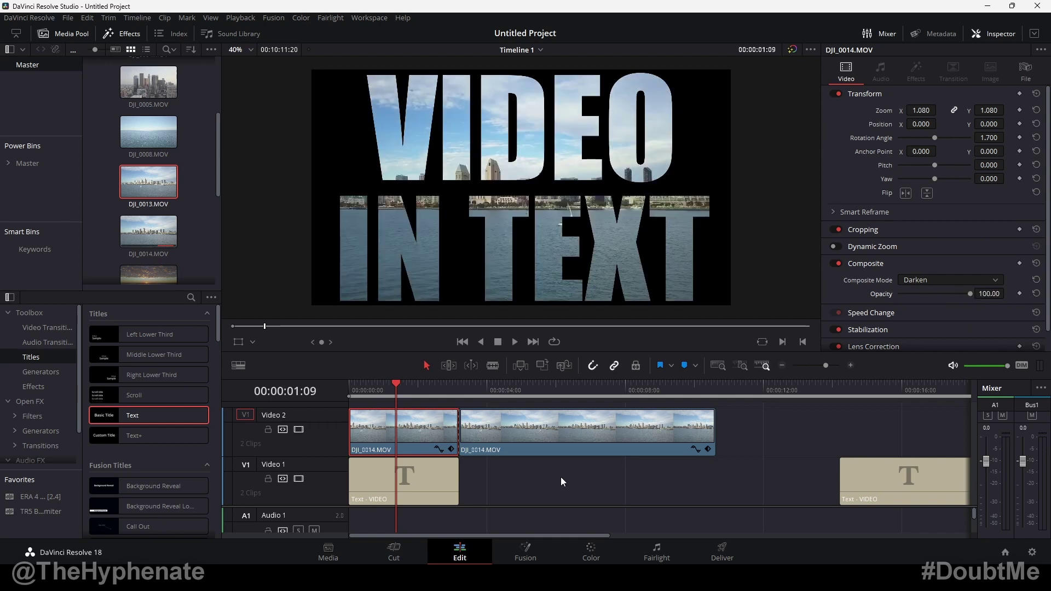